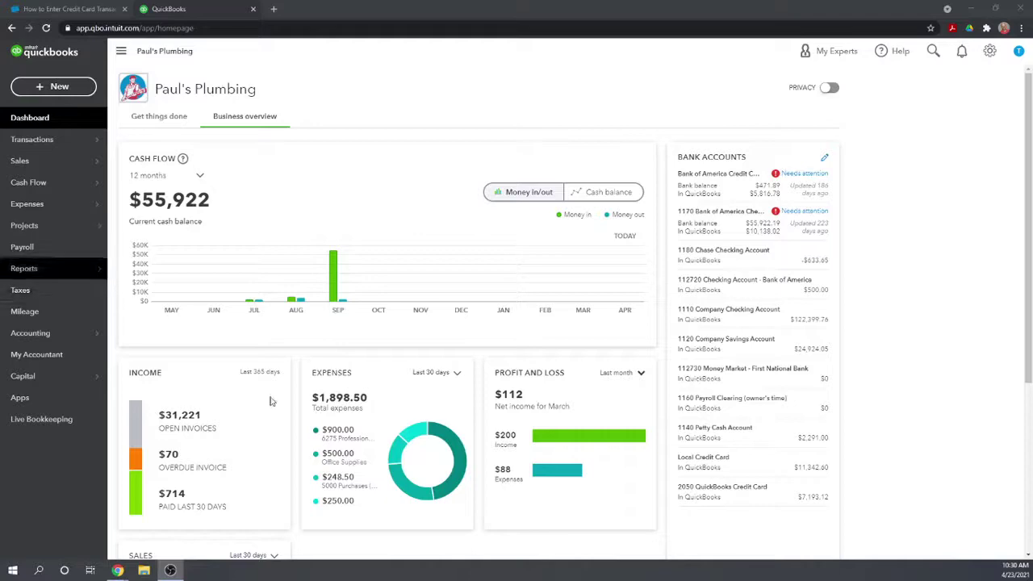
Step: Read the credit card transactions tutorial article, then return to the QuickBooks dashboard
click(72, 9)
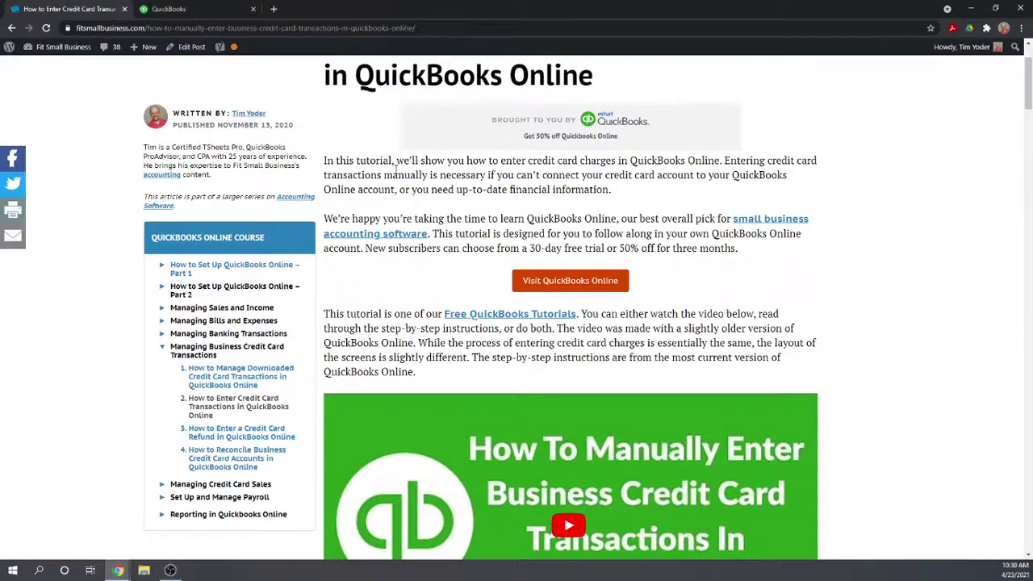
scroll(294, 188, up, 2)
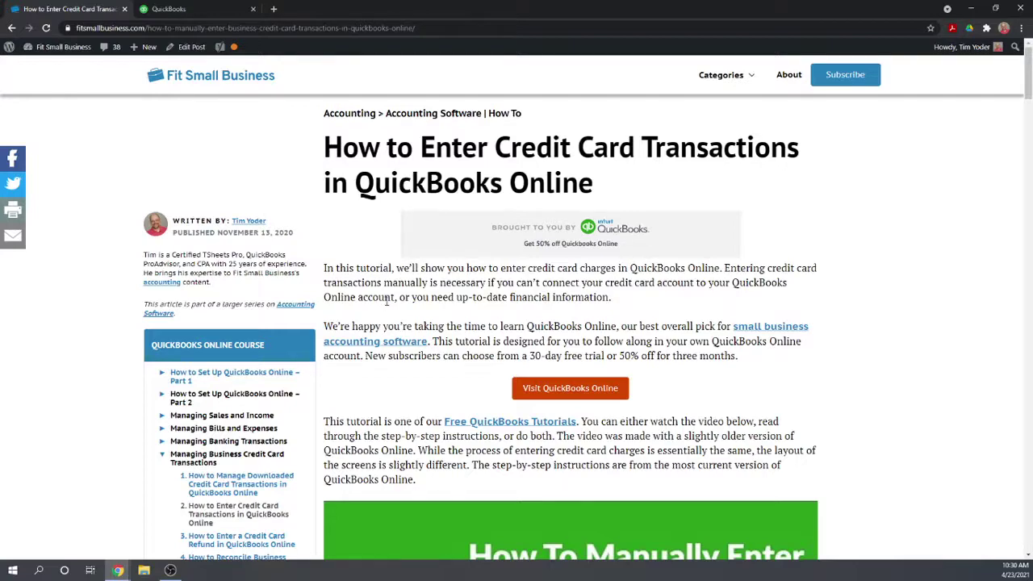
scroll(387, 301, down, 3)
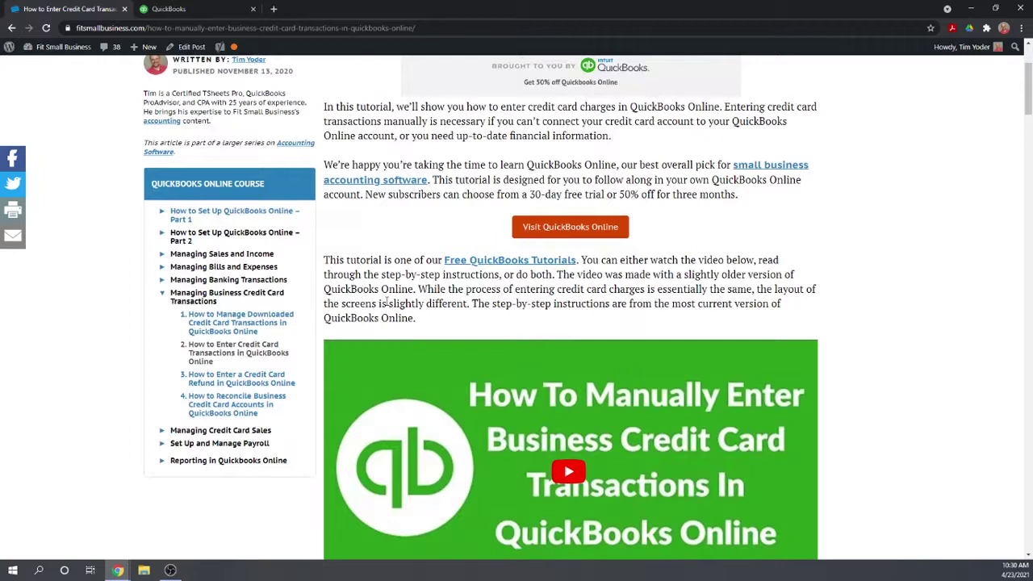
scroll(439, 271, up, 3)
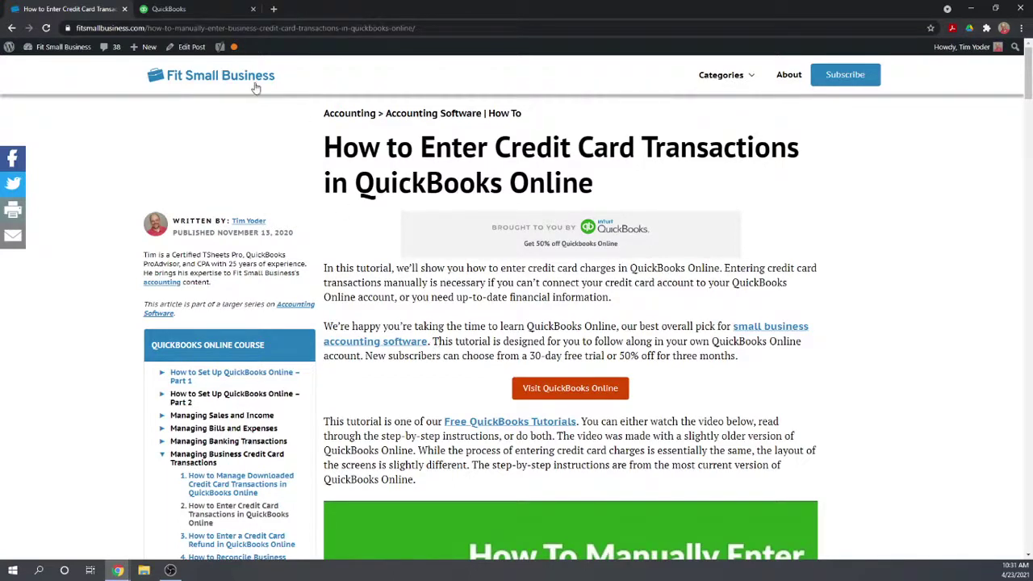
click(185, 10)
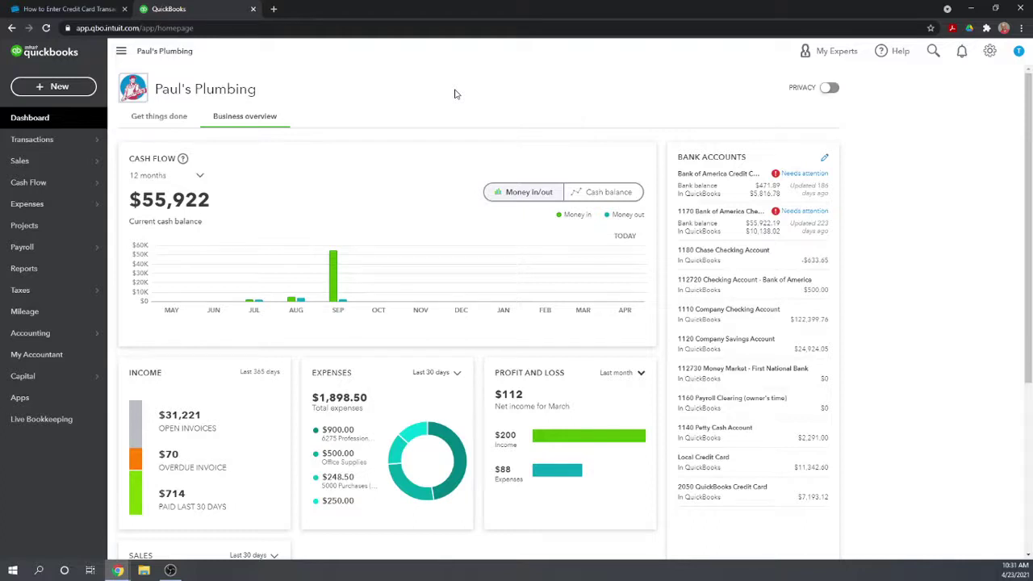
Step: Start a new expense with Cell Phone Company as the payee
click(46, 90)
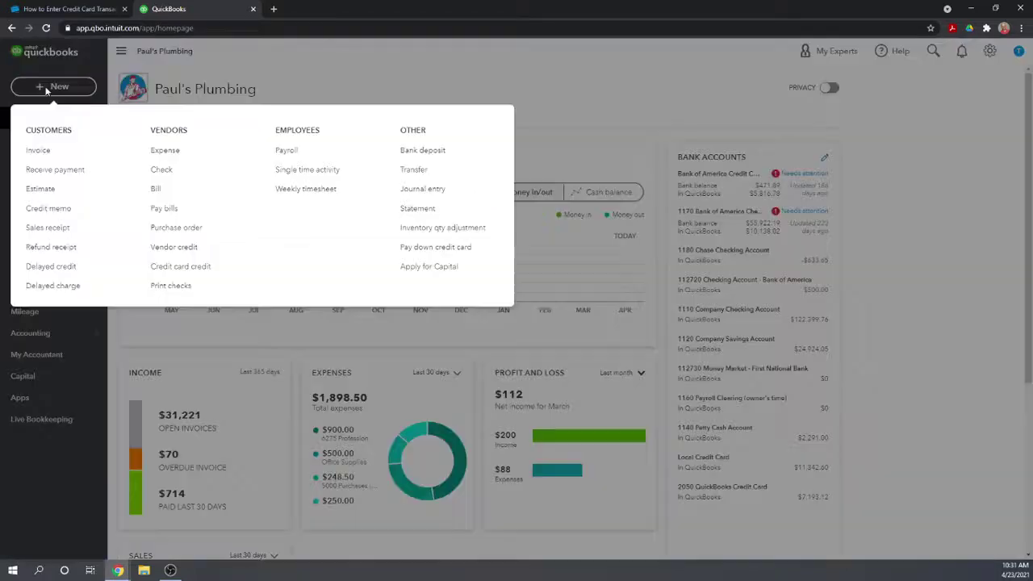
click(165, 151)
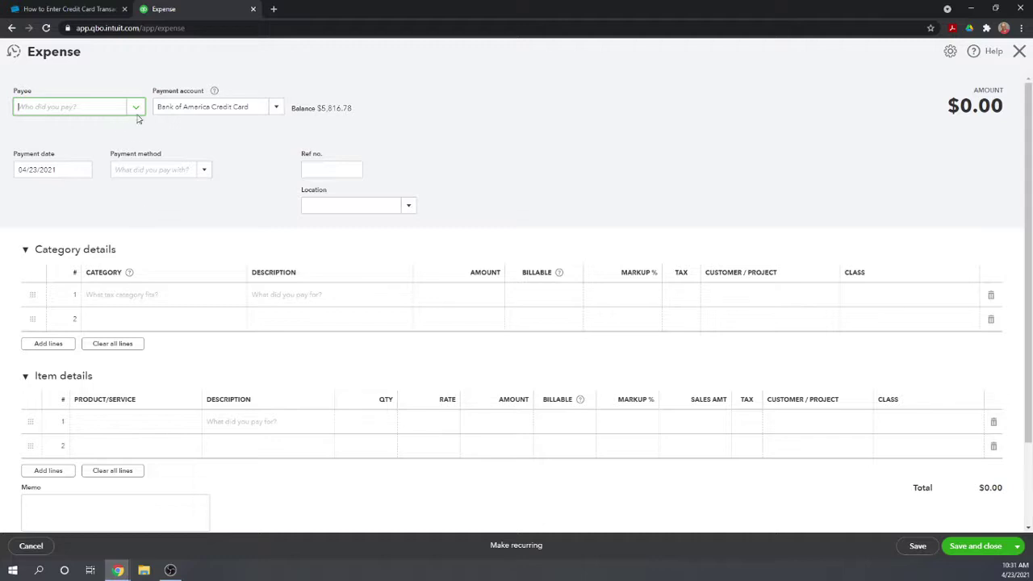
click(138, 109)
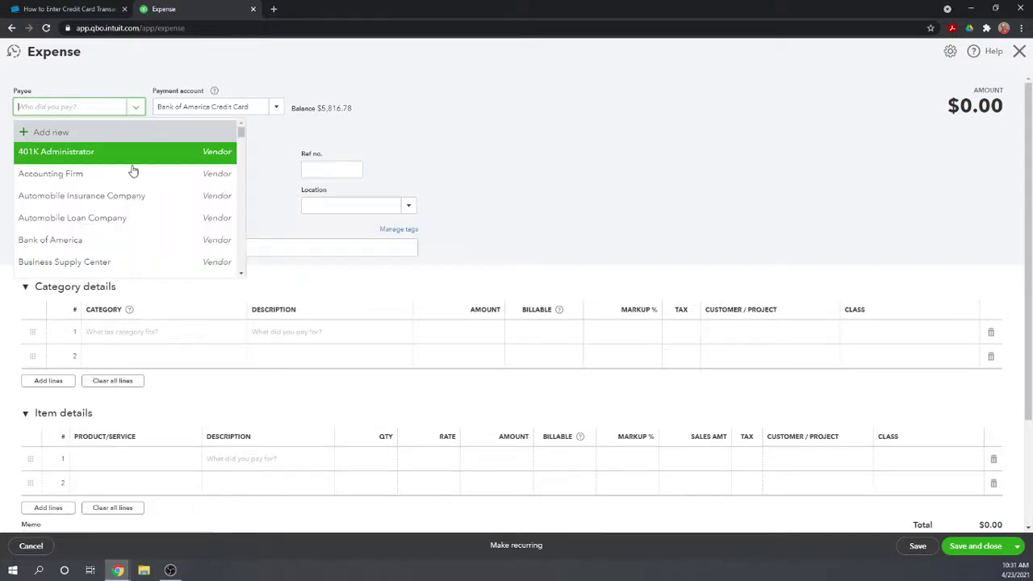
scroll(125, 196, down, 2)
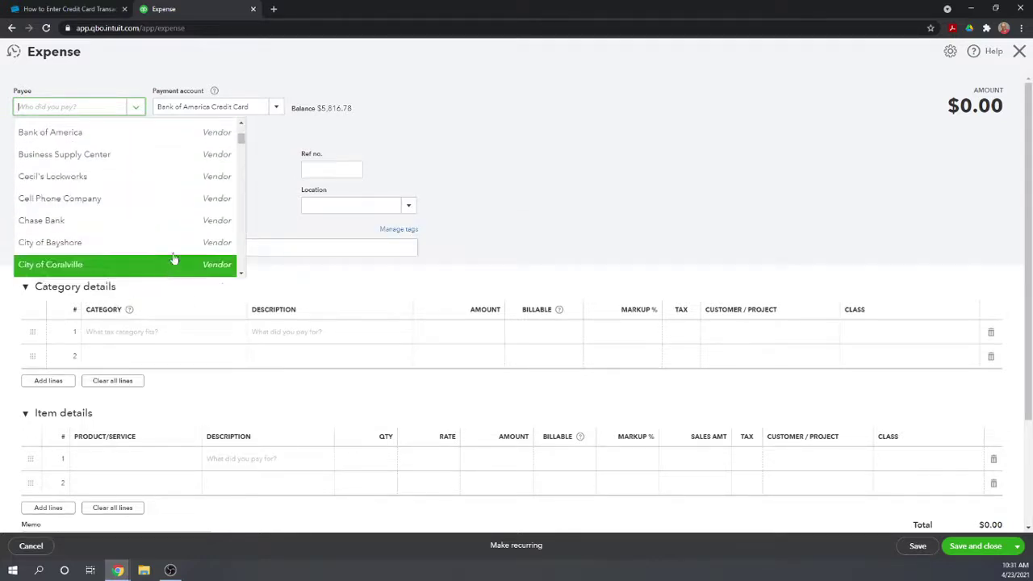
click(75, 198)
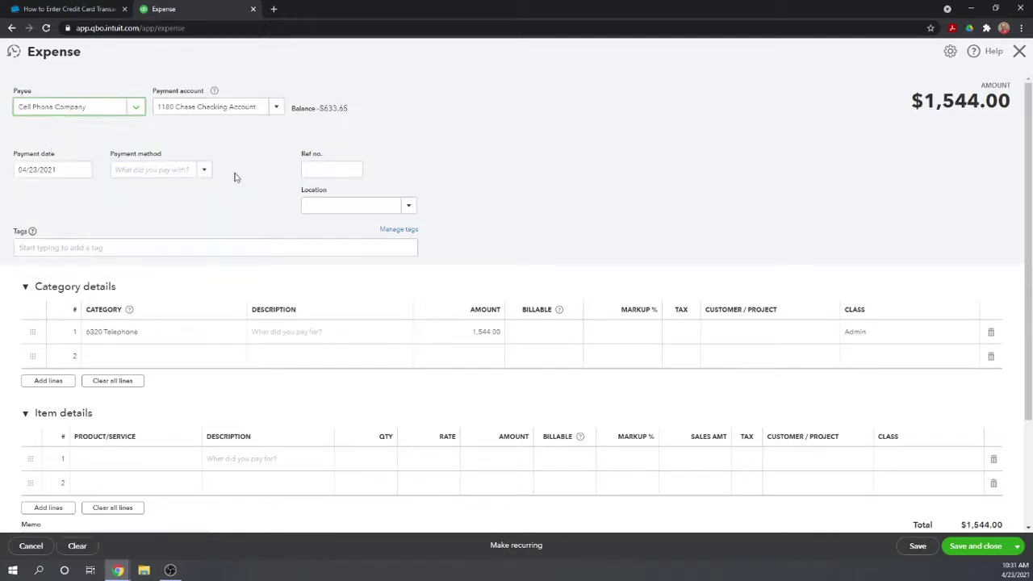
Step: Charge the expense to Bank of America Credit Card, with Visa as the payment method
click(277, 107)
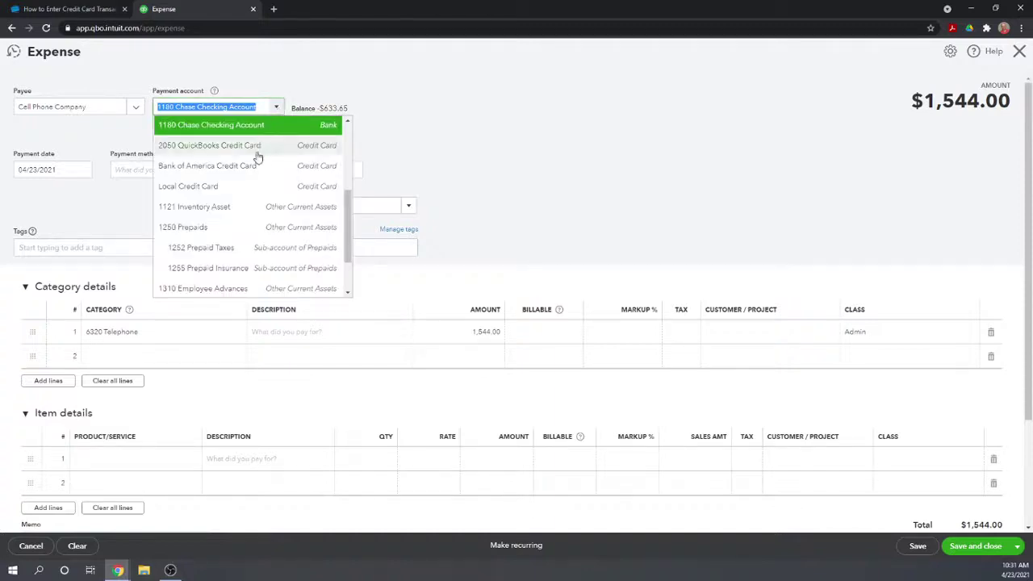
click(203, 170)
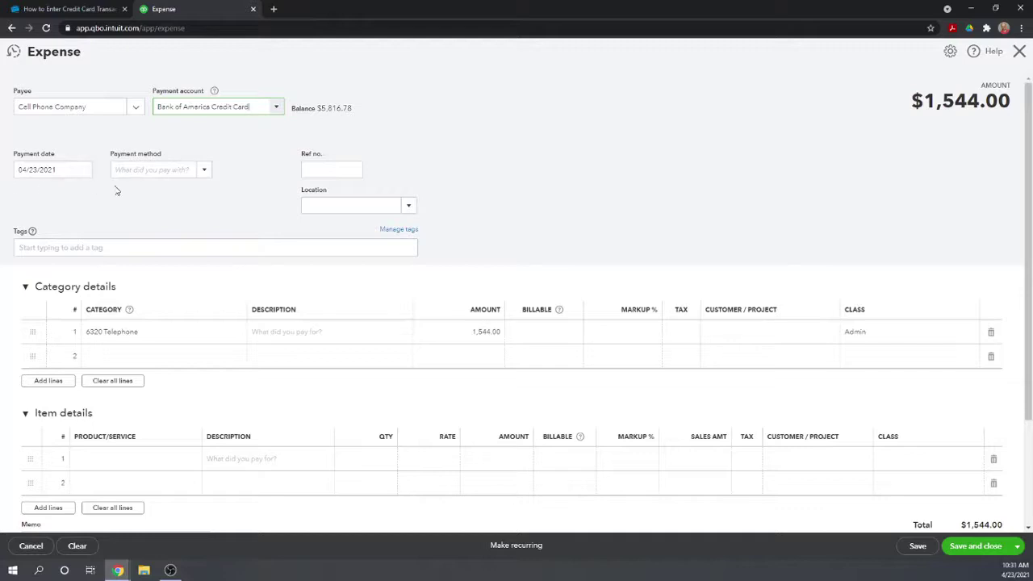
click(206, 174)
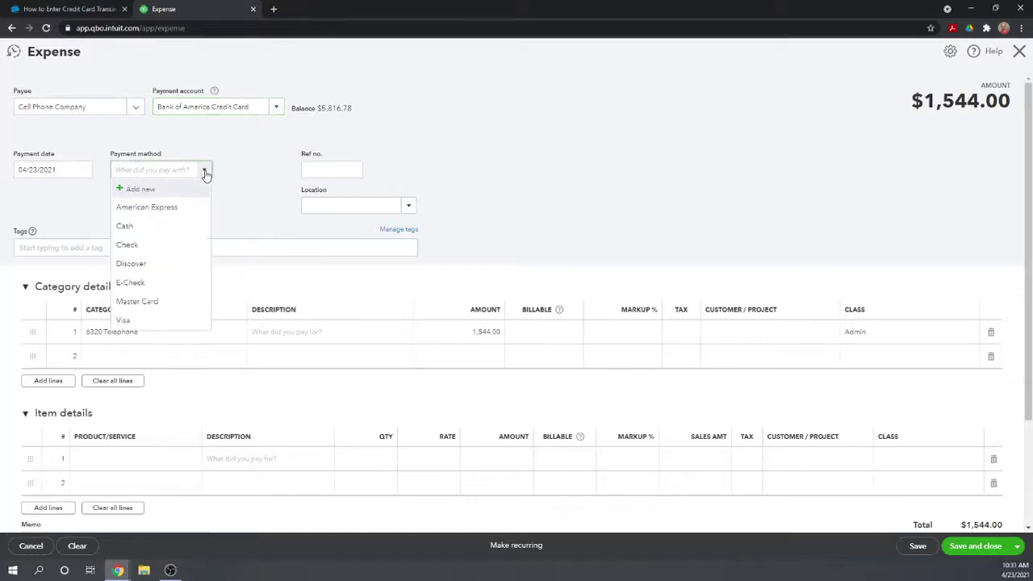
click(125, 321)
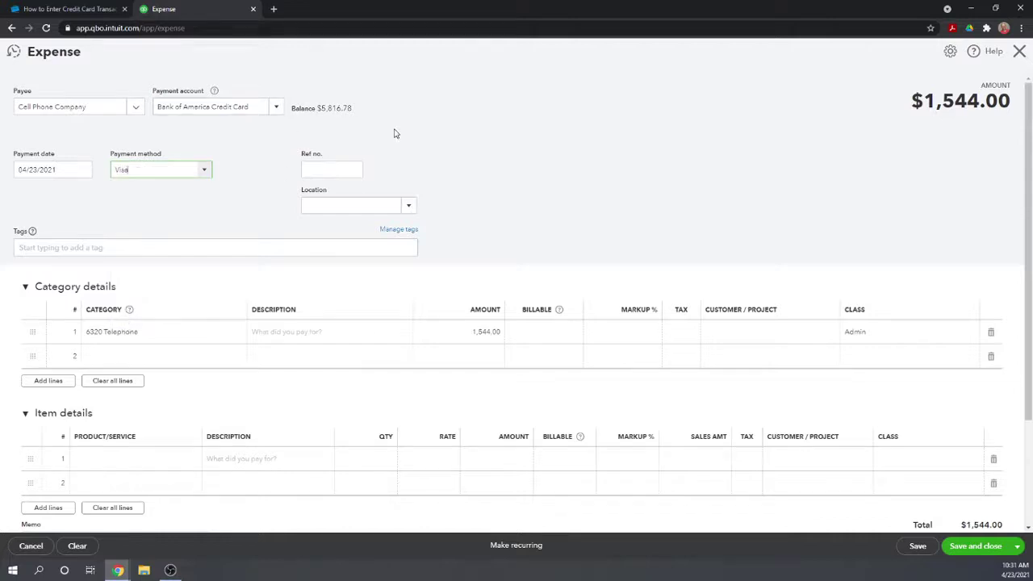
scroll(633, 205, down, 1)
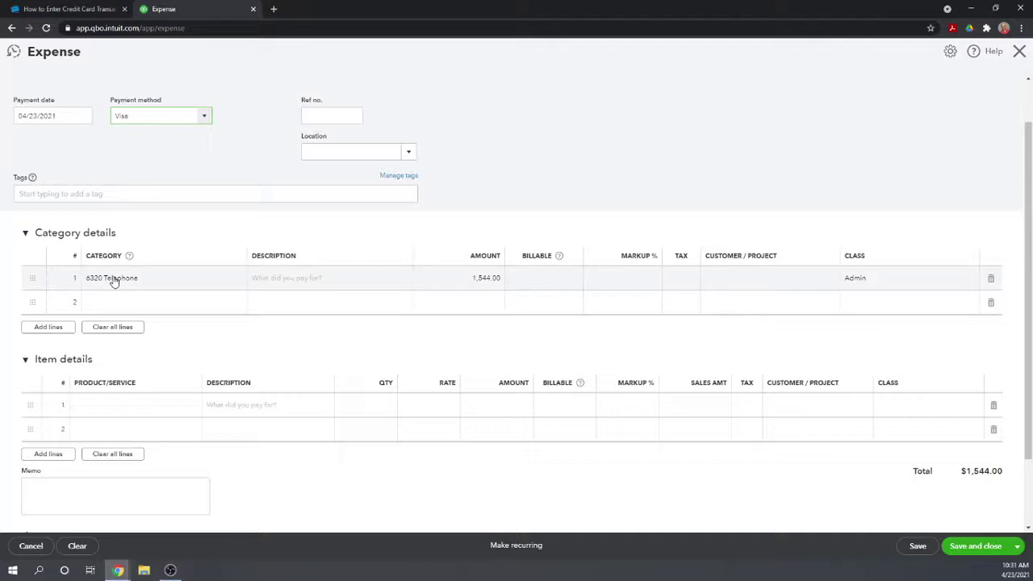
scroll(113, 281, up, 1)
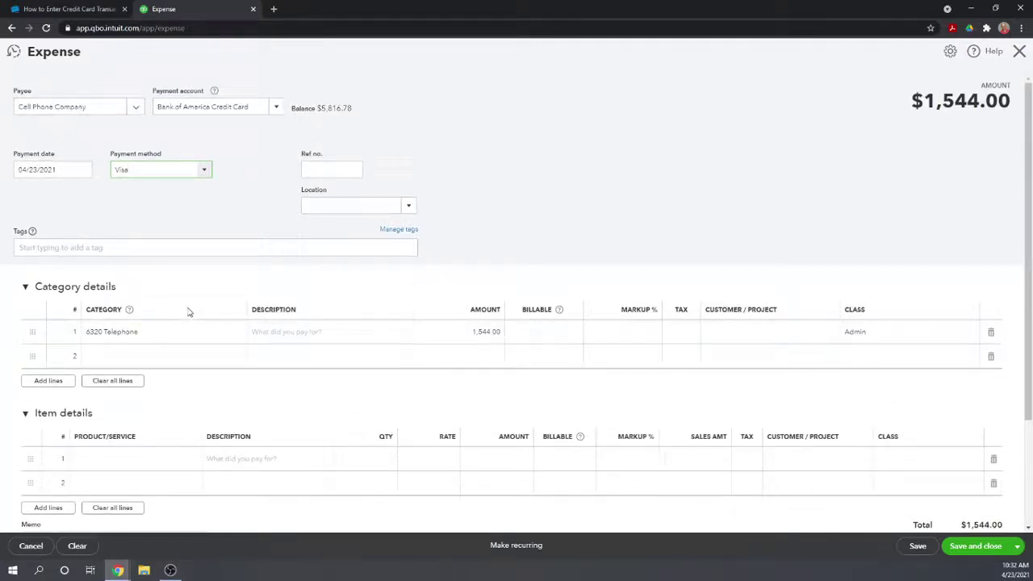
scroll(190, 312, down, 1)
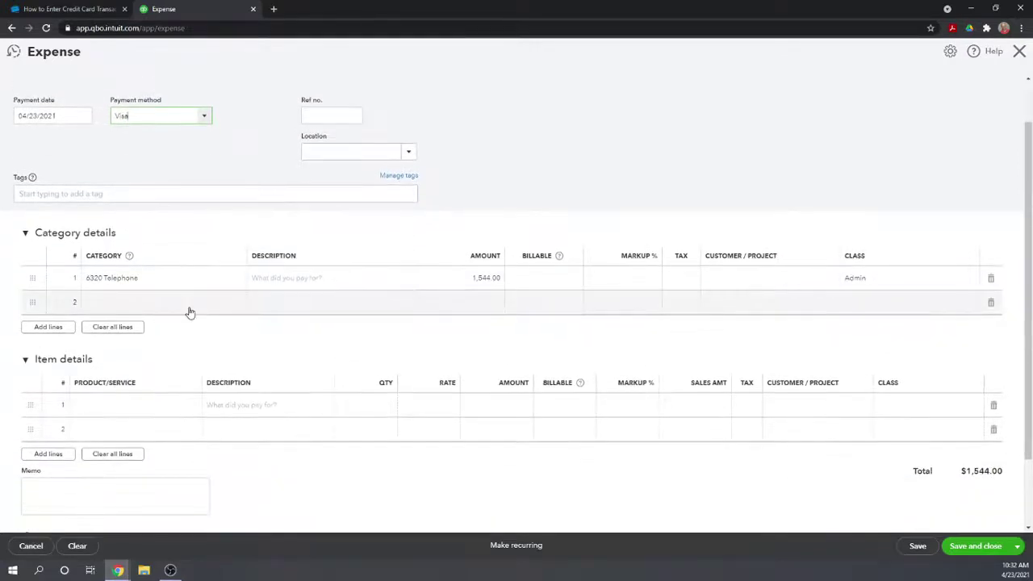
Step: Change the 6320 Telephone line amount to 1,500, making the expense total $1,500.00
click(479, 282)
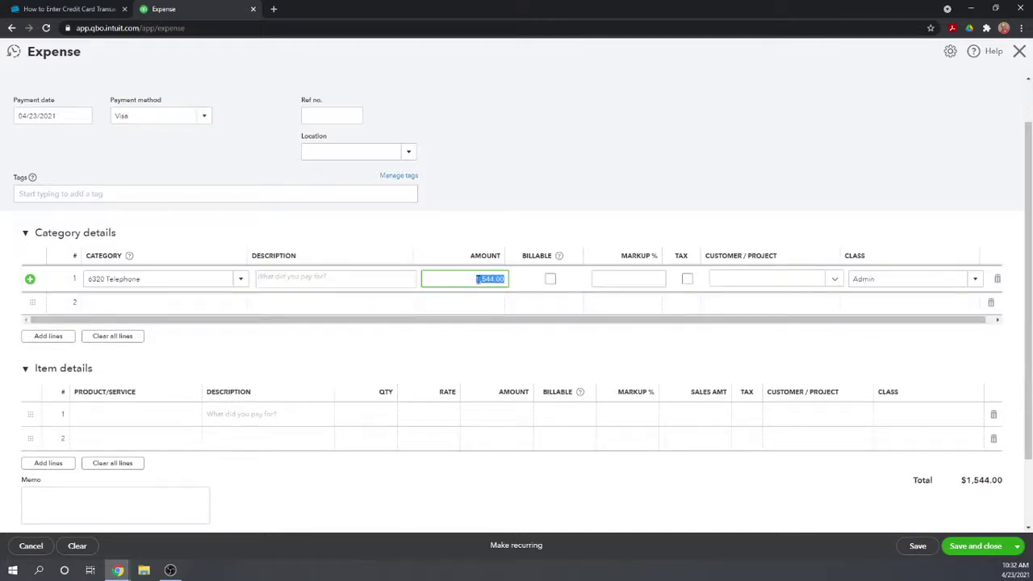
text(1,5)
text(00)
key(Tab)
scroll(887, 161, down, 1)
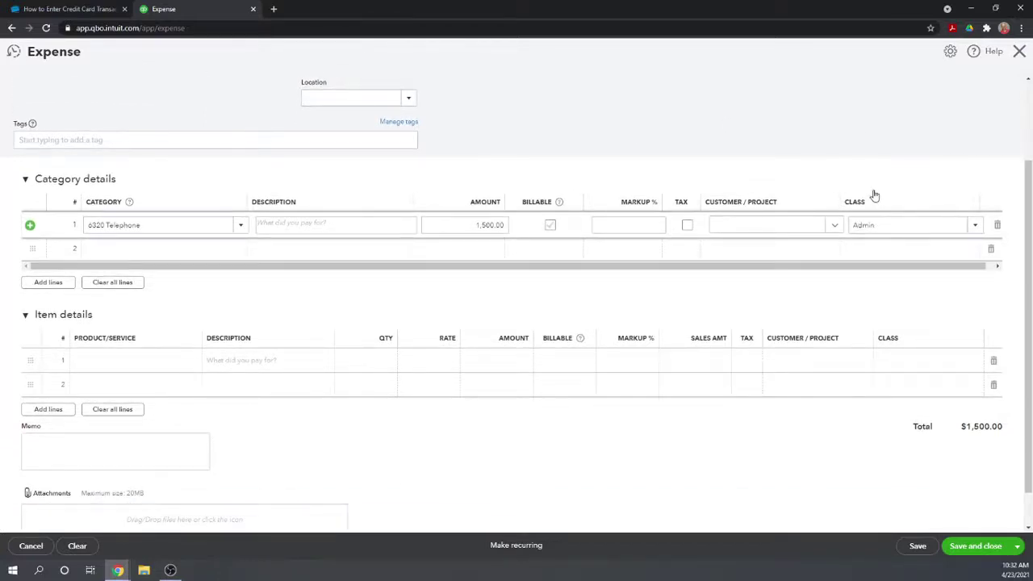
scroll(872, 194, up, 1)
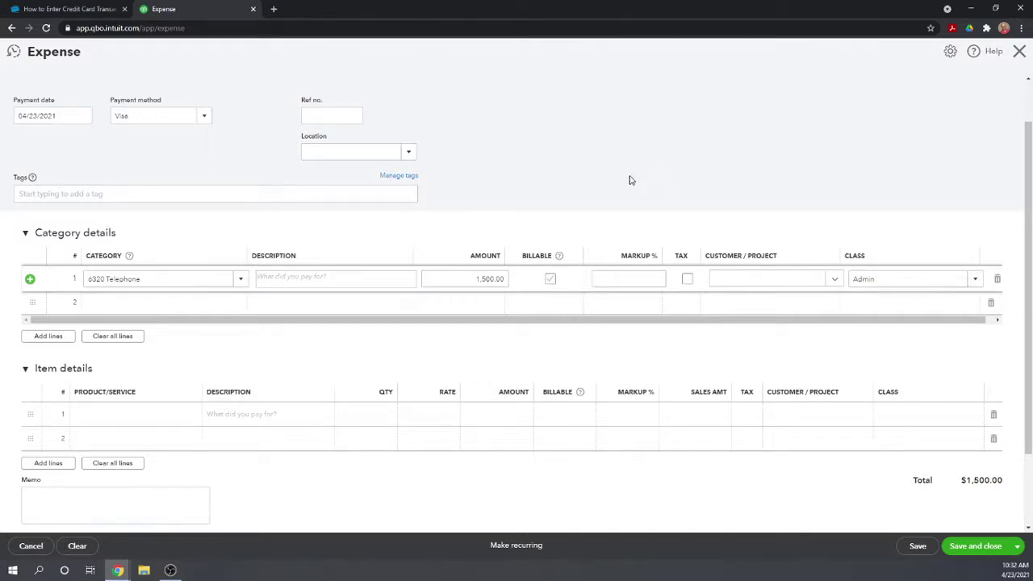
scroll(631, 180, up, 1)
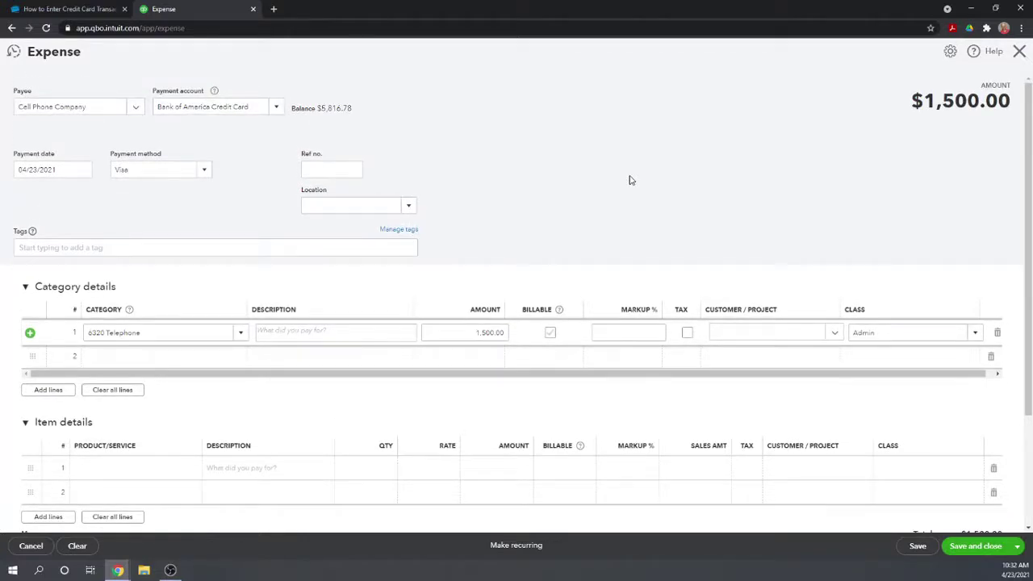
scroll(631, 180, down, 2)
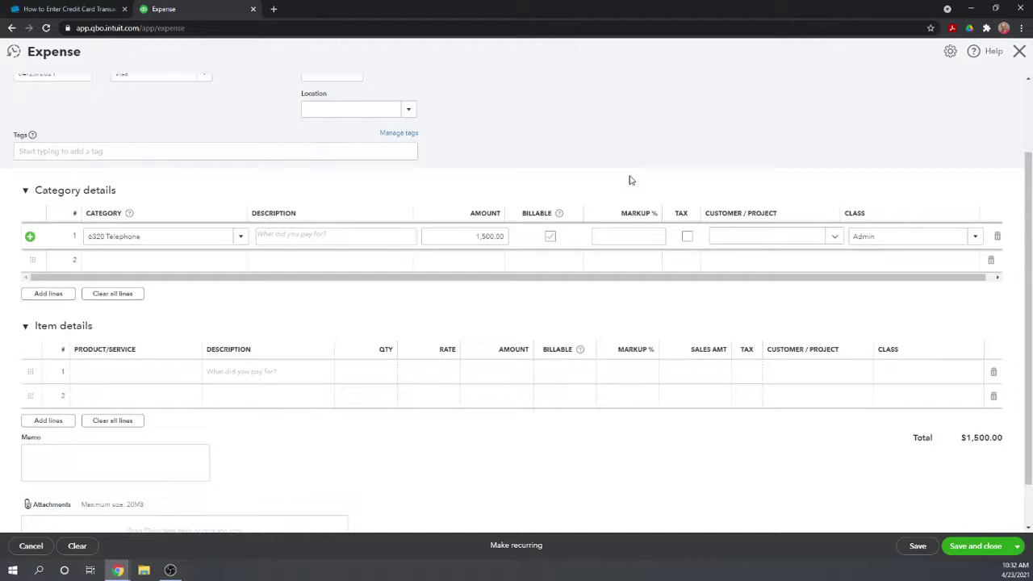
scroll(248, 164, up, 2)
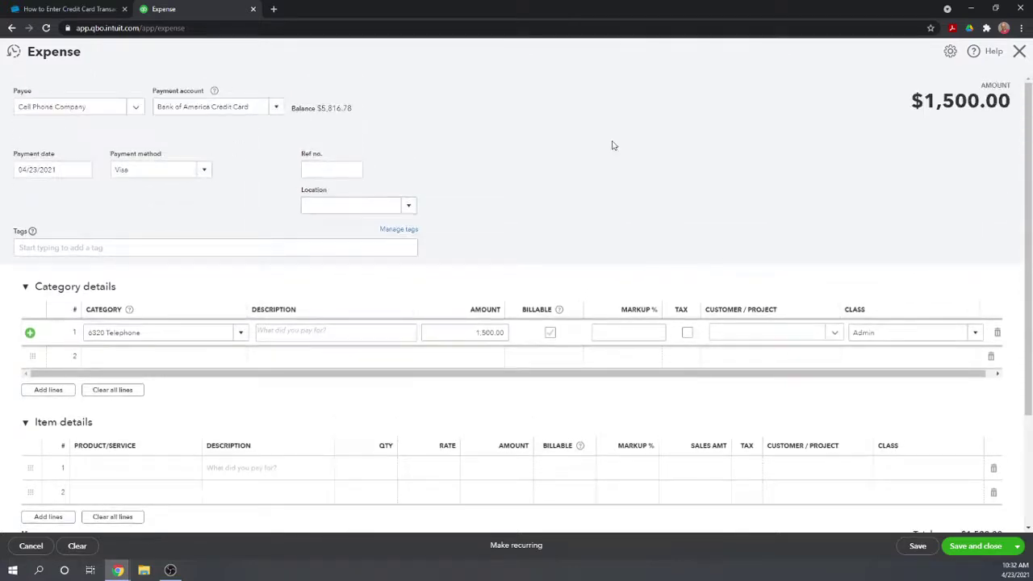
scroll(613, 295, down, 1)
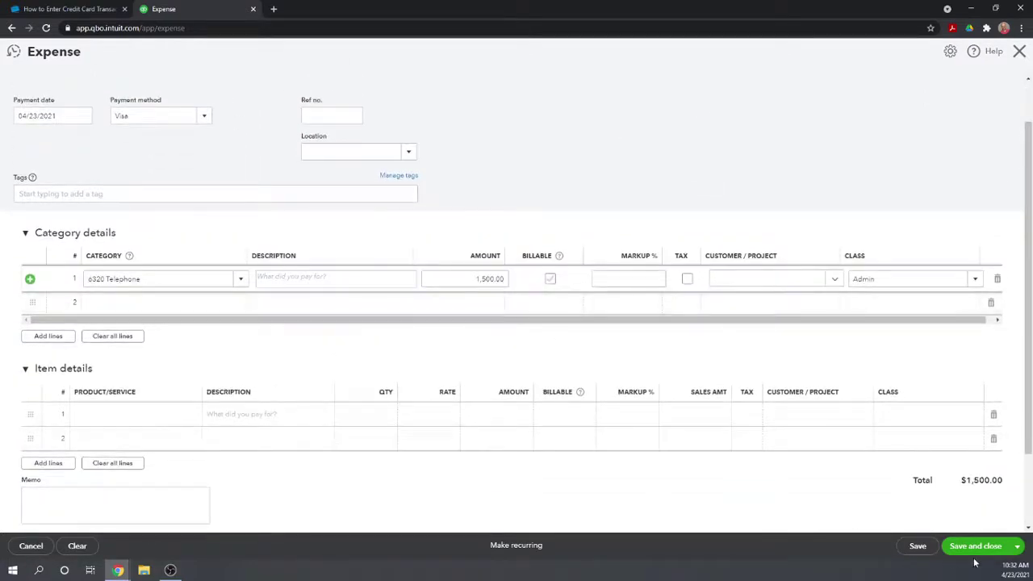
Step: Save and close the $1,500.00 Cell Phone Company expense
click(978, 549)
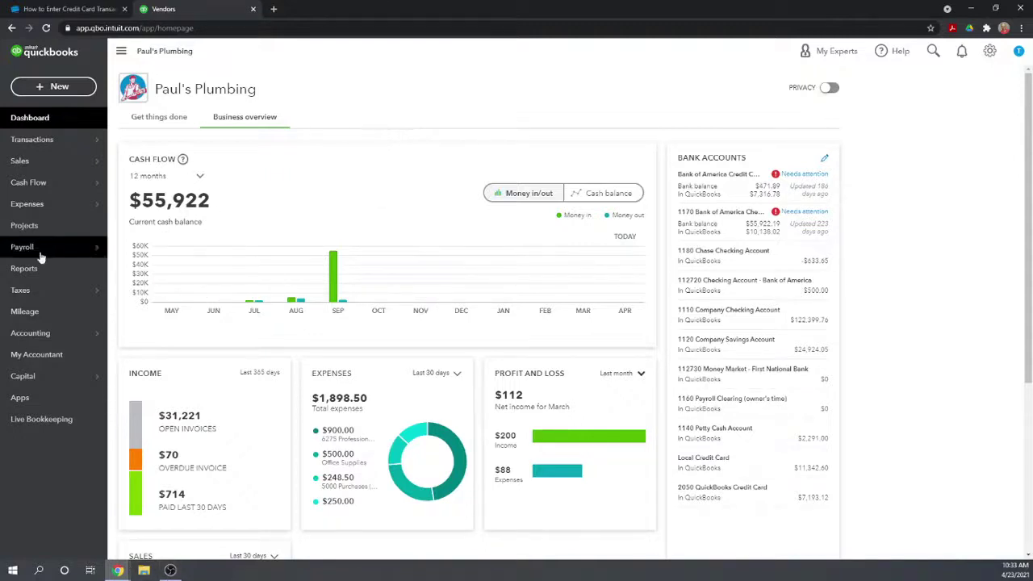
Step: Open Expenses > Vendors and scroll to Foster Lighting's $2,170.00 open balance
mouse_move(81, 204)
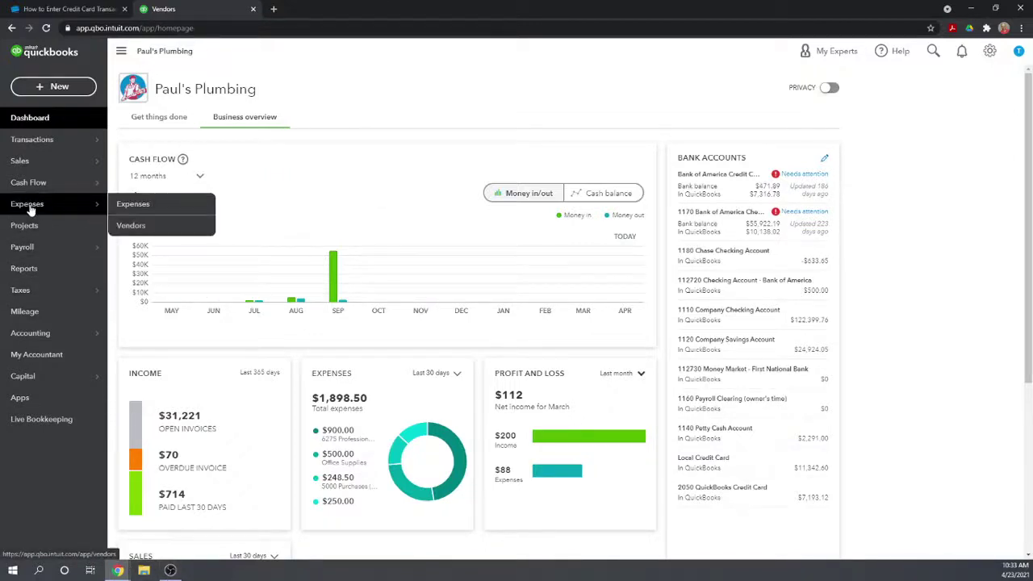
click(132, 226)
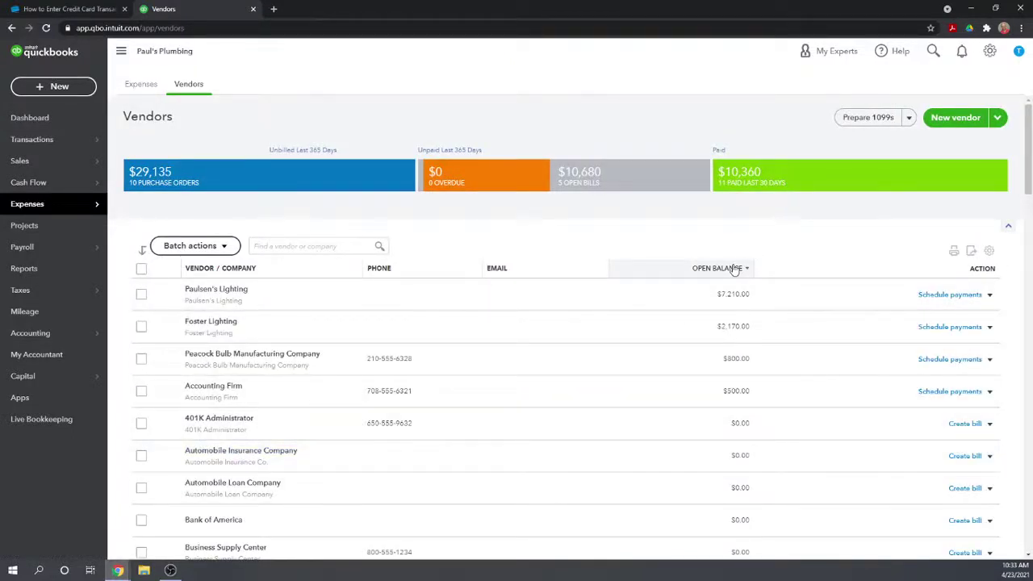
scroll(685, 389, down, 1)
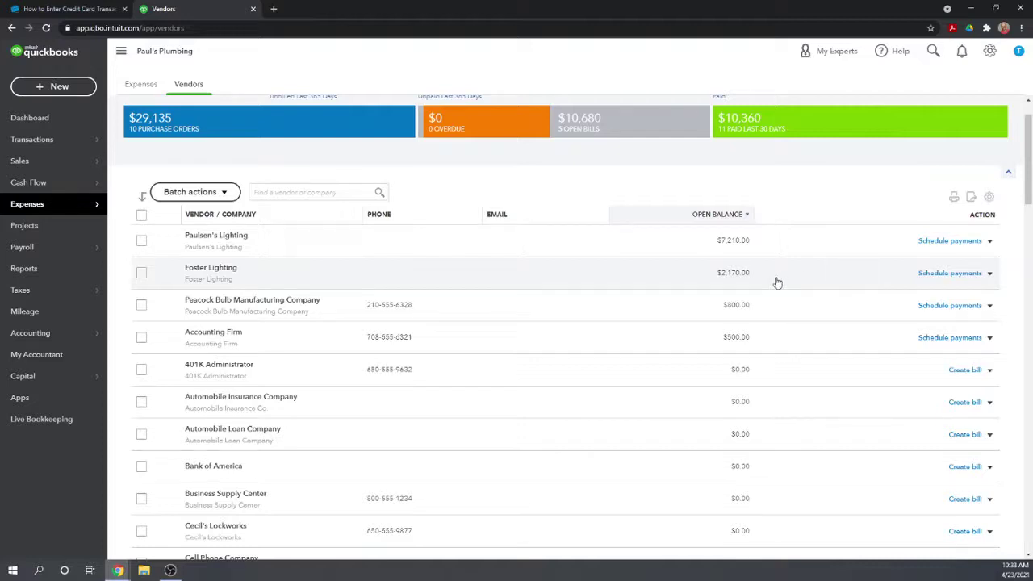
Step: Pay Foster Lighting's $2,170.00 bill FL0987 from the Bank of America Credit Card
click(990, 274)
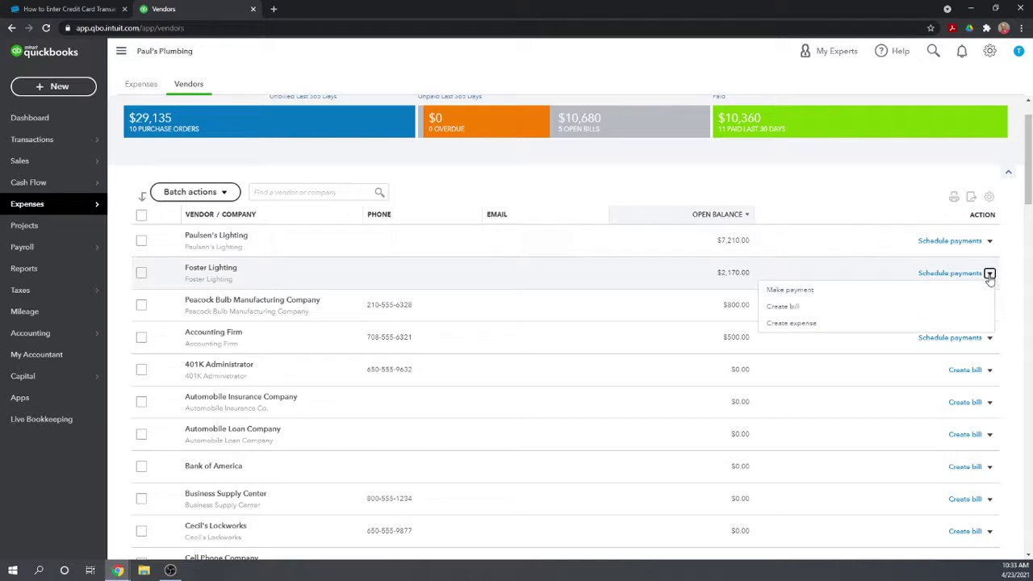
click(807, 292)
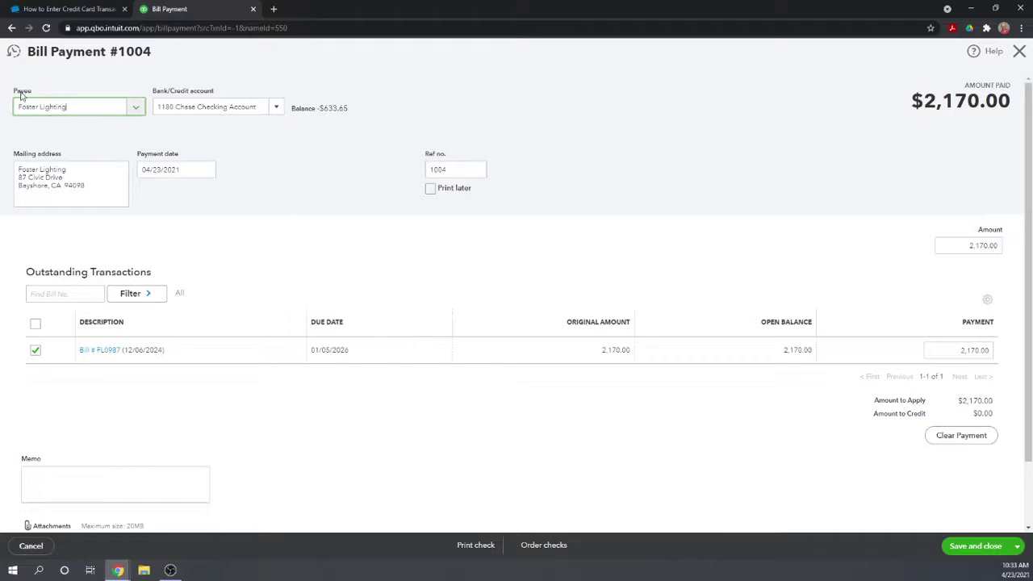
click(278, 109)
click(280, 111)
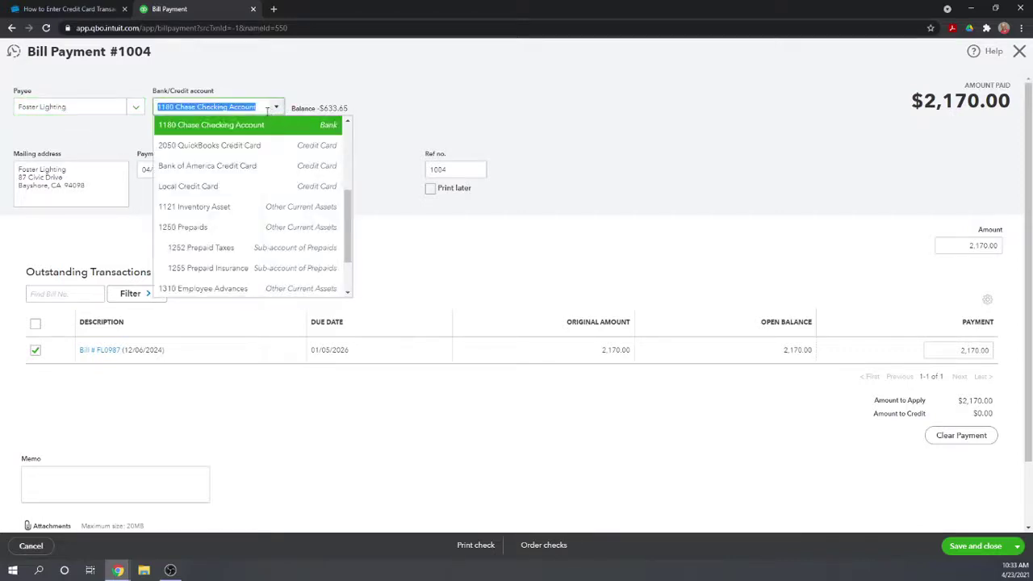
click(231, 167)
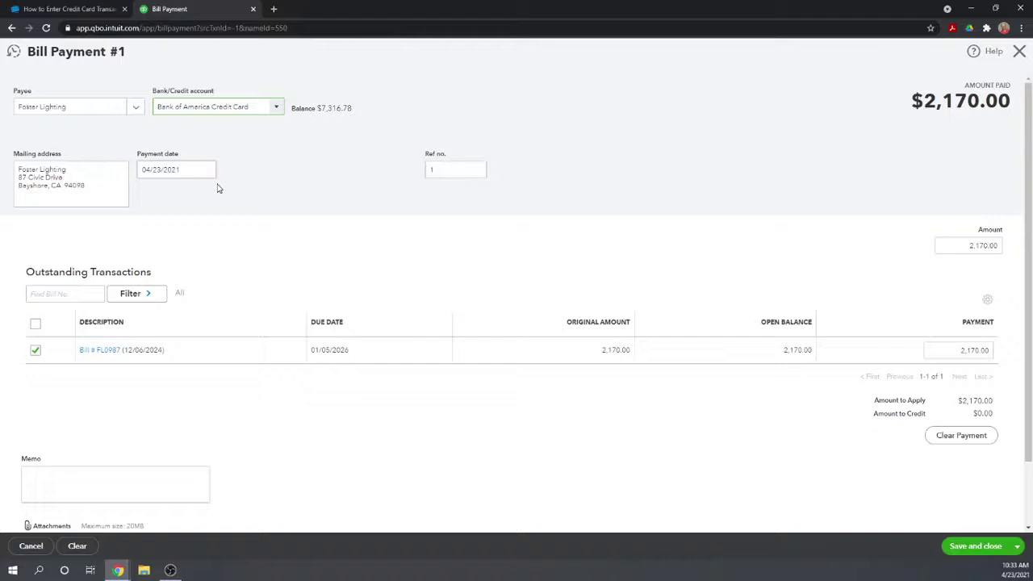
scroll(305, 155, down, 1)
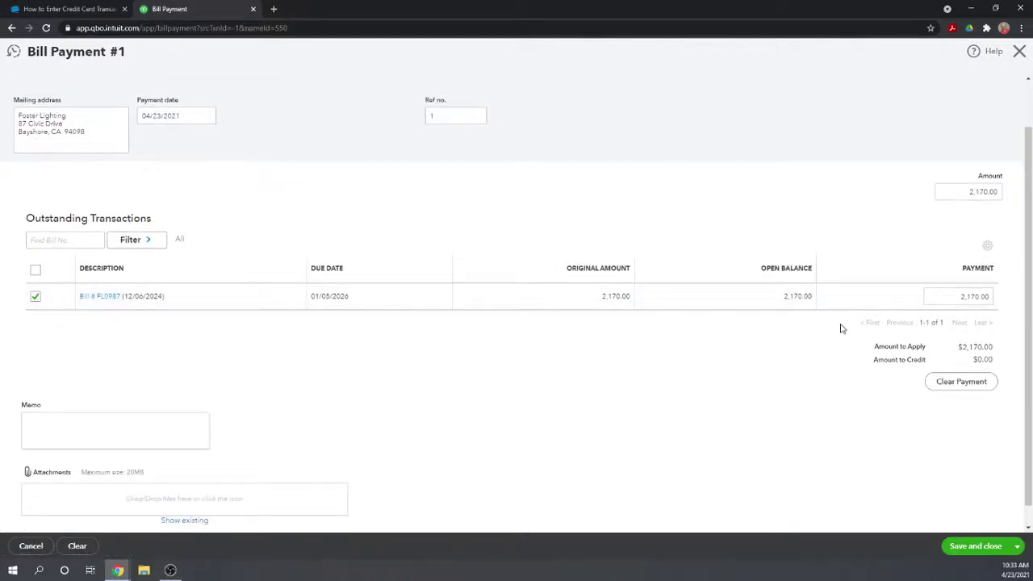
scroll(936, 223, down, 1)
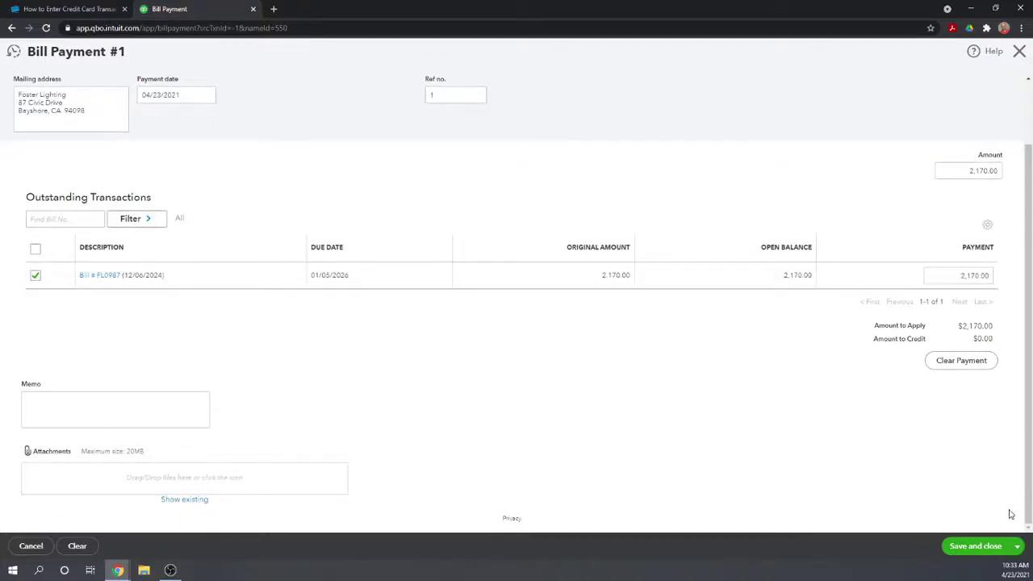
Step: Save the bill payment and find Bank of America Credit Card's 9,486.78 balance in the Chart of Accounts
click(976, 546)
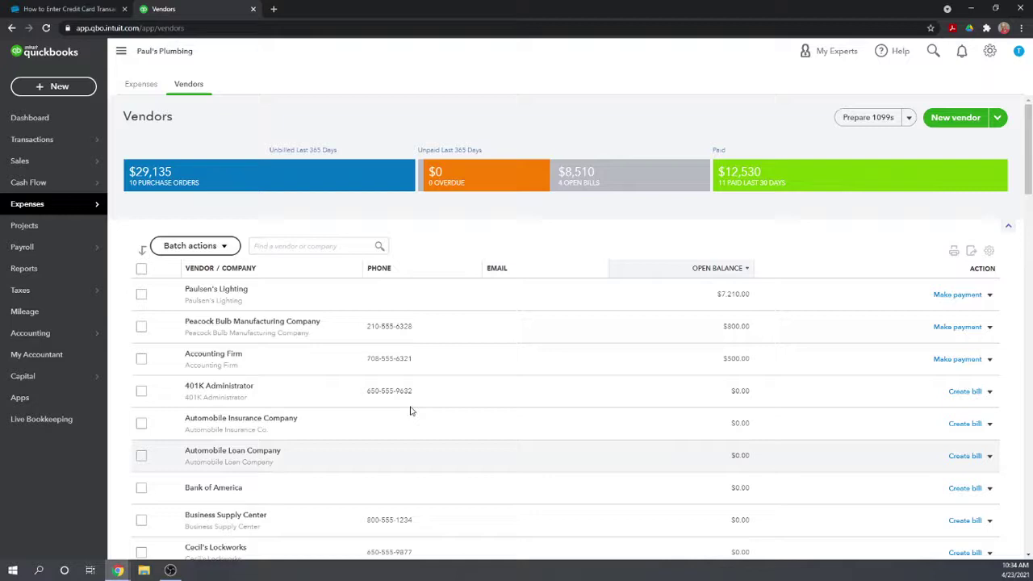
mouse_move(41, 335)
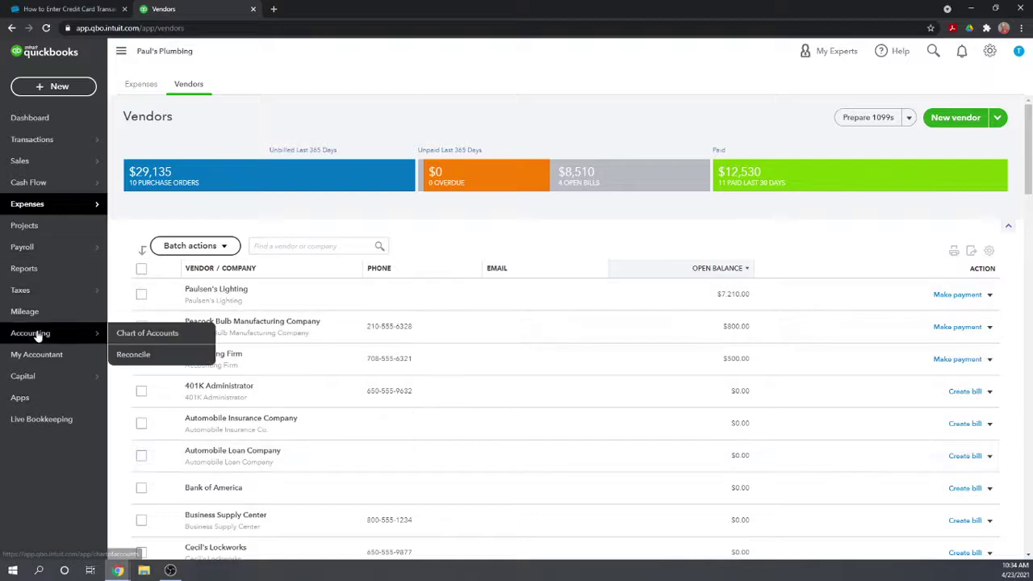
click(128, 339)
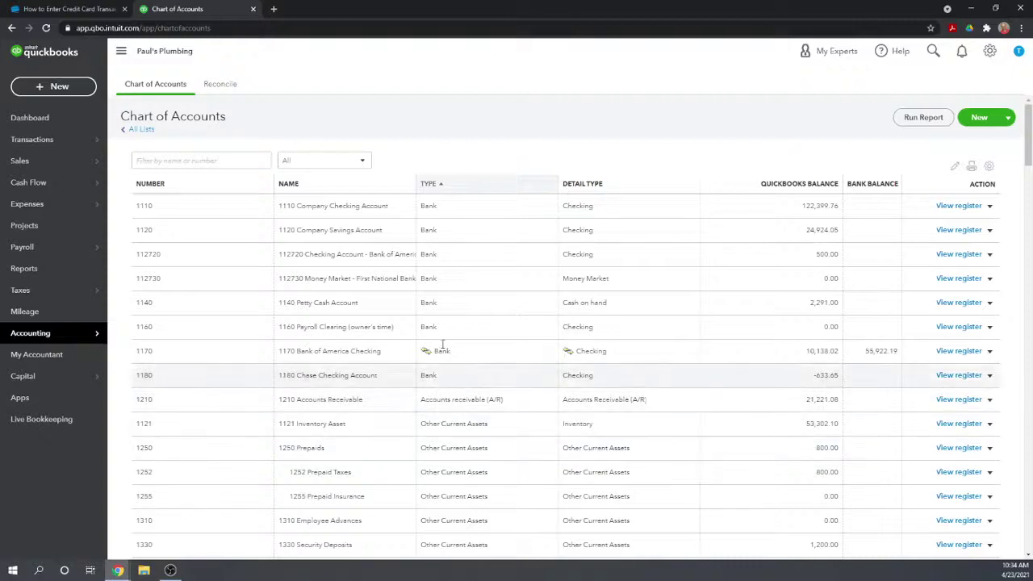
scroll(421, 211, down, 2)
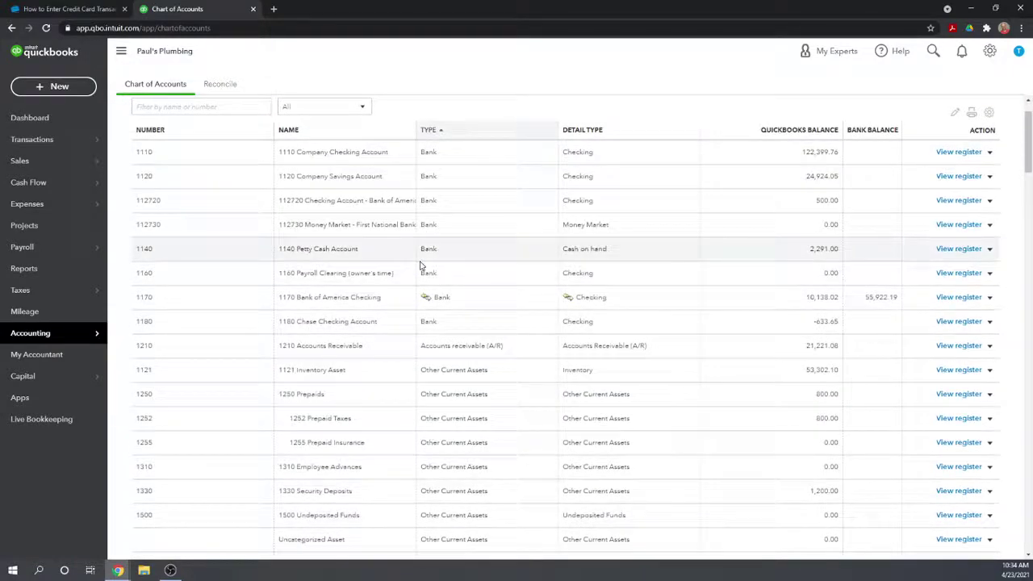
scroll(420, 266, down, 4)
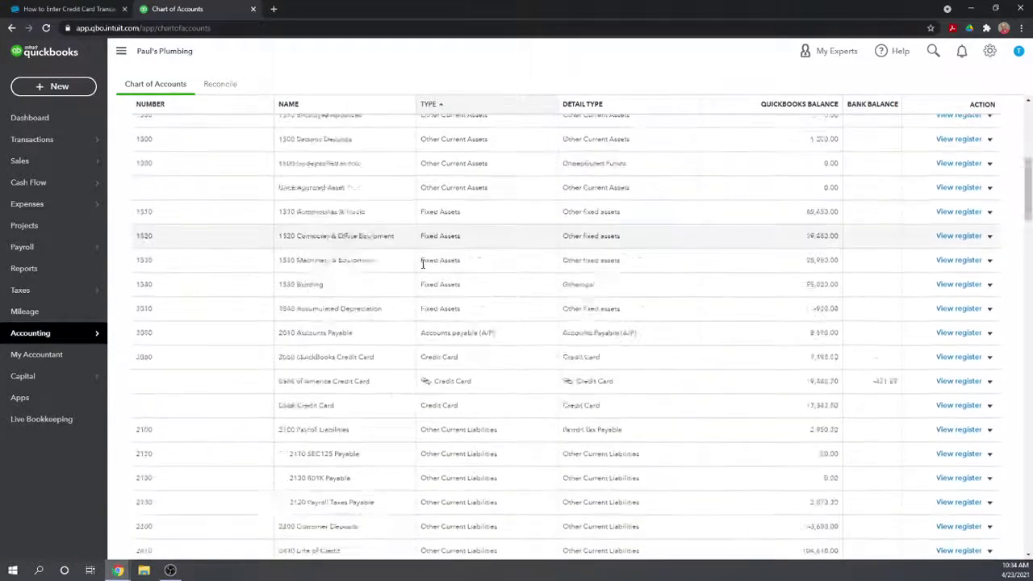
scroll(421, 266, down, 2)
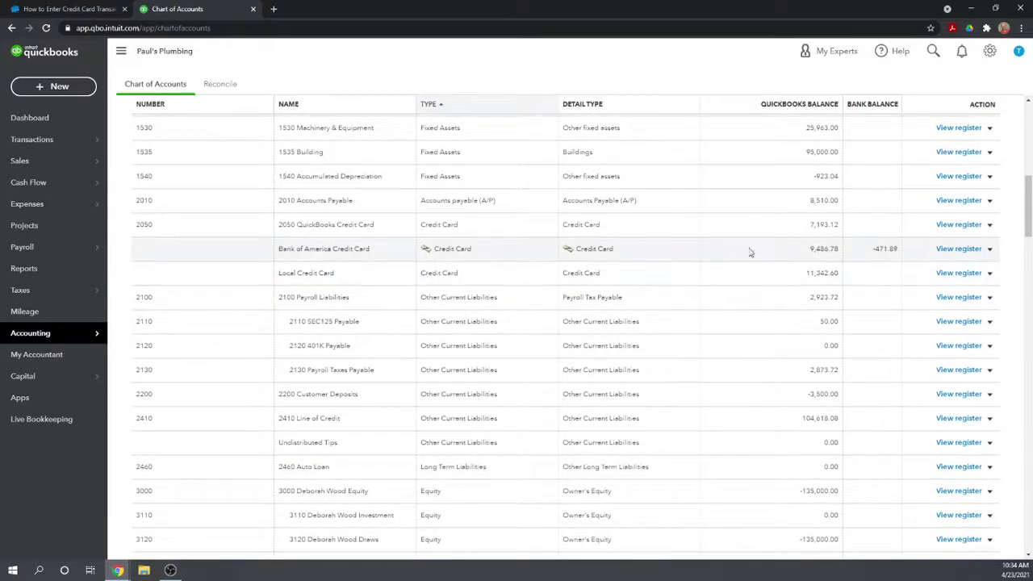
Step: Review both new charges in the Bank of America Credit Card register, then return to the Fit Small Business article
click(954, 249)
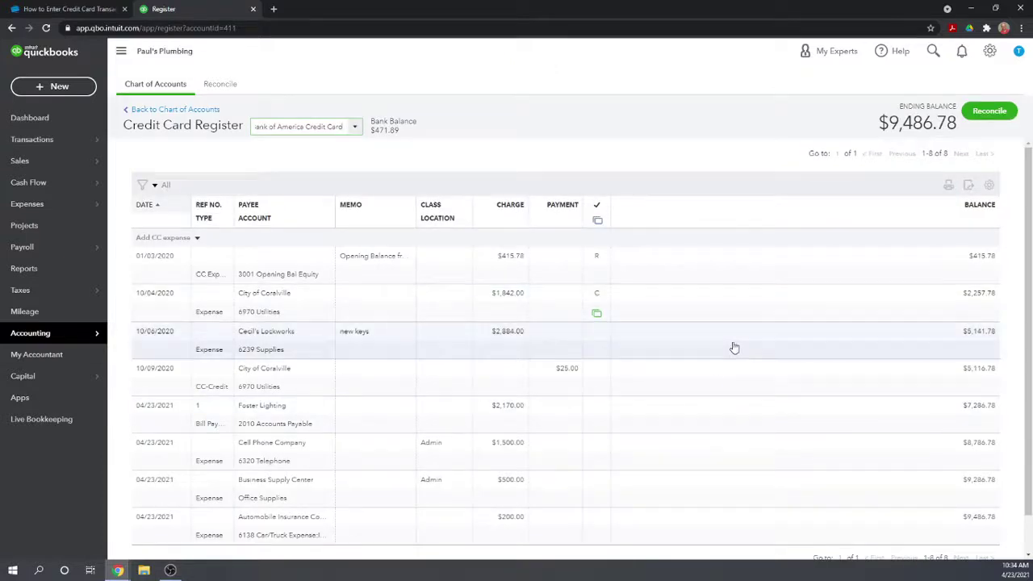
scroll(404, 373, down, 1)
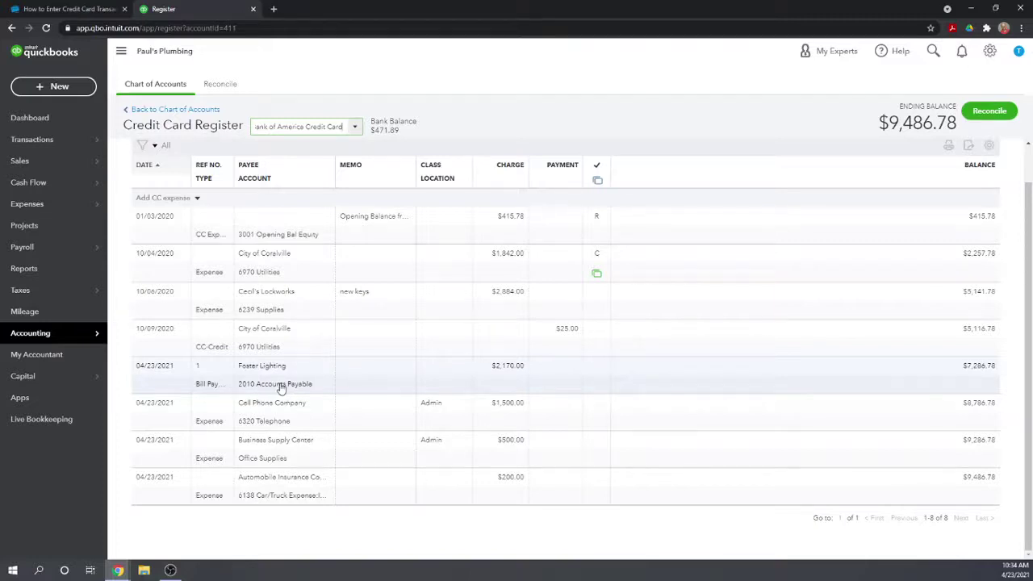
scroll(715, 408, up, 1)
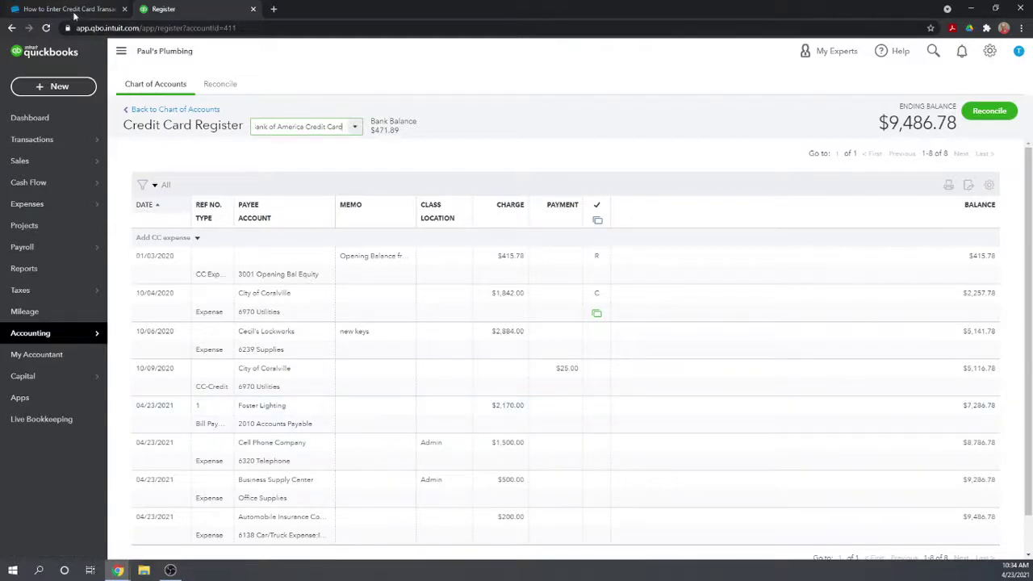
click(76, 9)
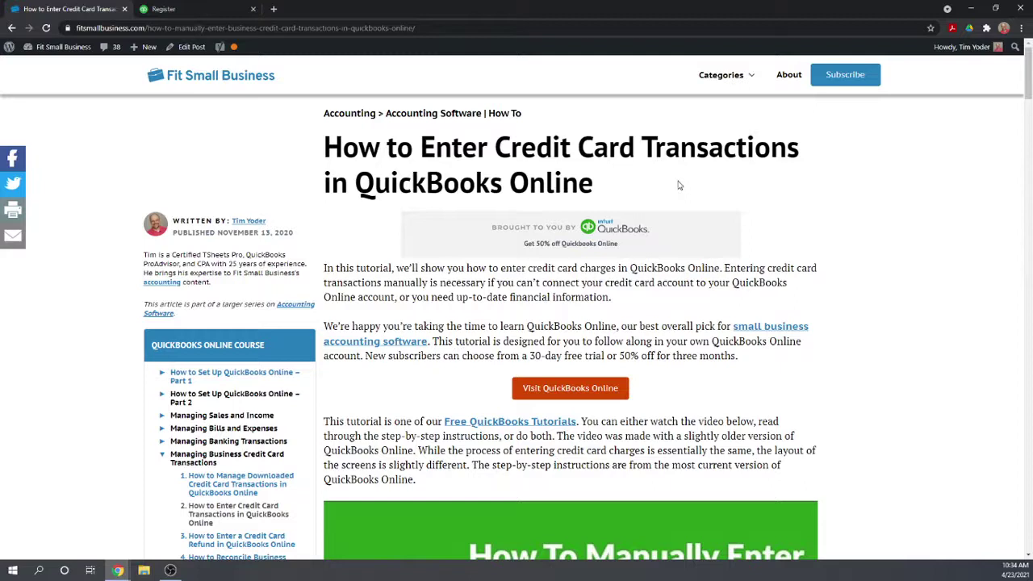